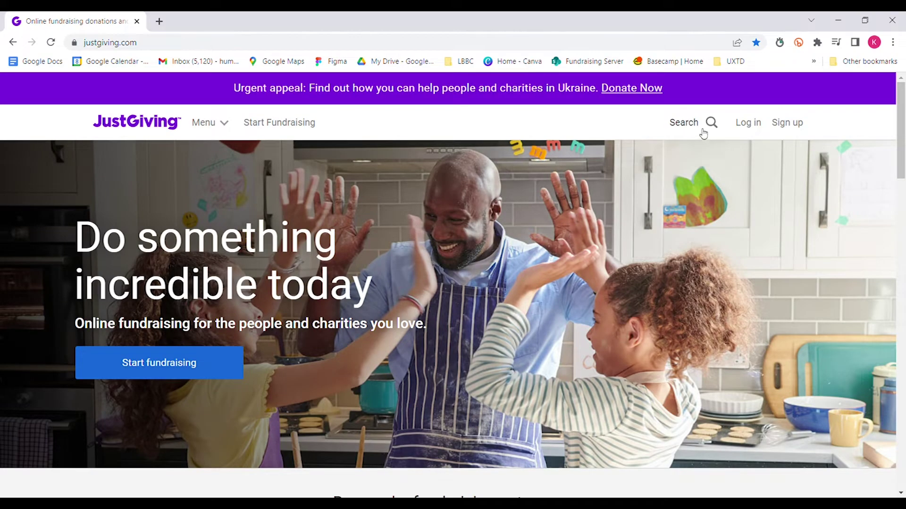
Step: Search JustGiving for 'Living Beyond Breast Cancer'
left_click(697, 123)
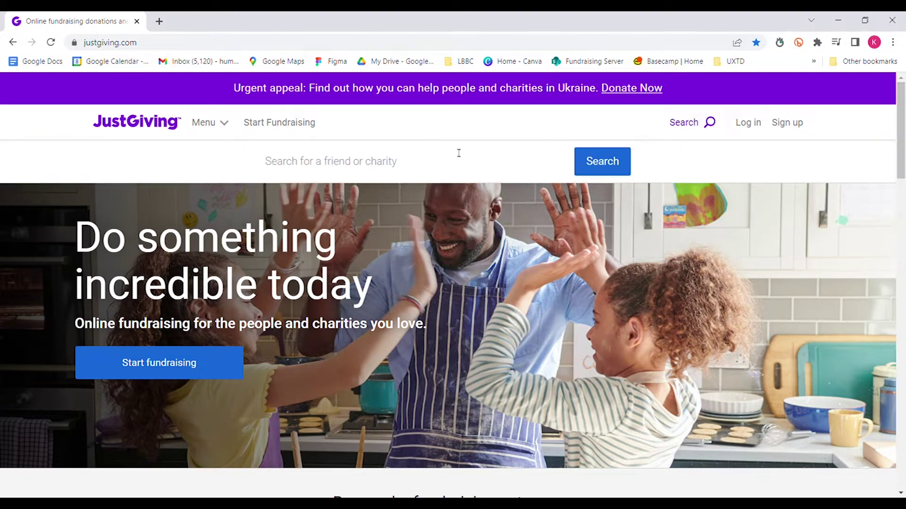
type("Living Beyond Breast Cancer")
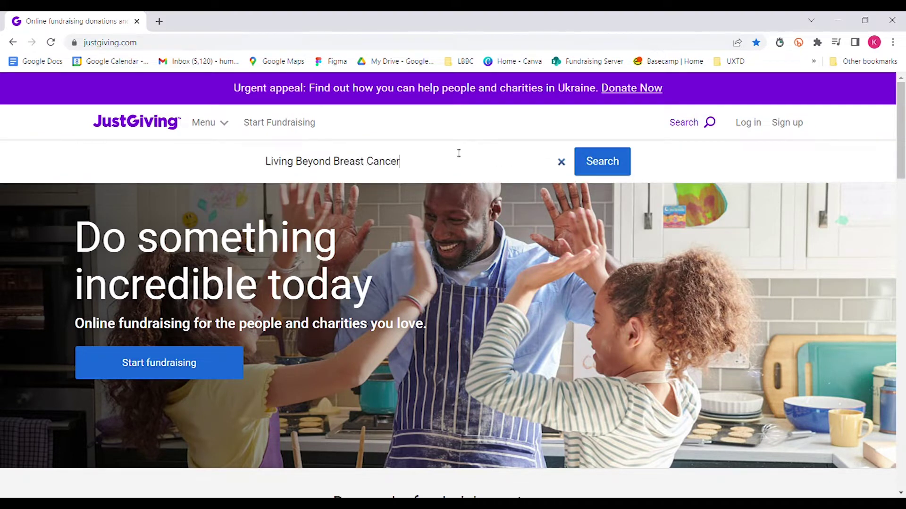
left_click(602, 164)
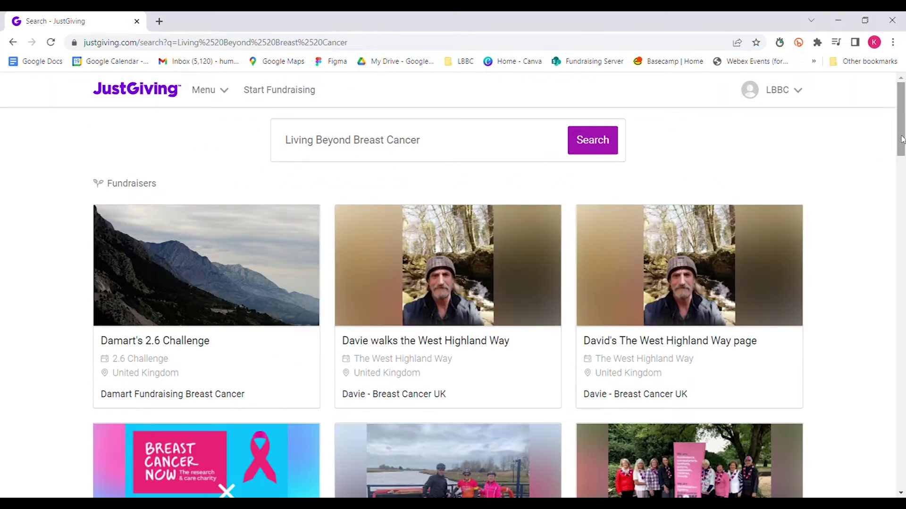
Step: Open the Support Me and LBBC campaign and start a fundraiser for it
left_click_drag(901, 139, 902, 193)
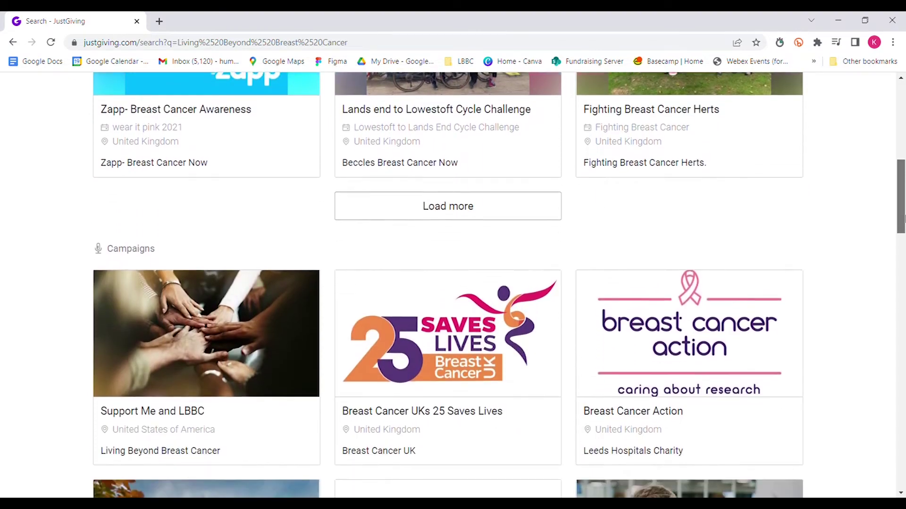
left_click_drag(902, 193, 902, 241)
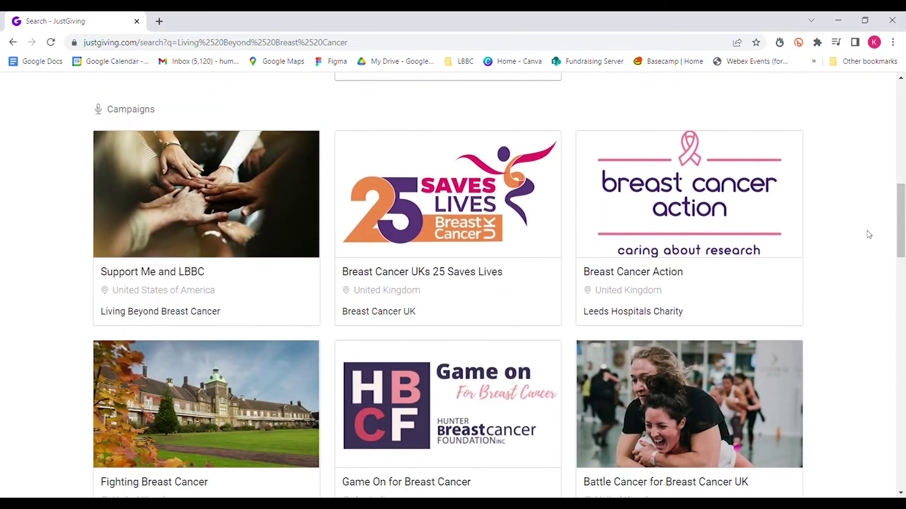
left_click(208, 220)
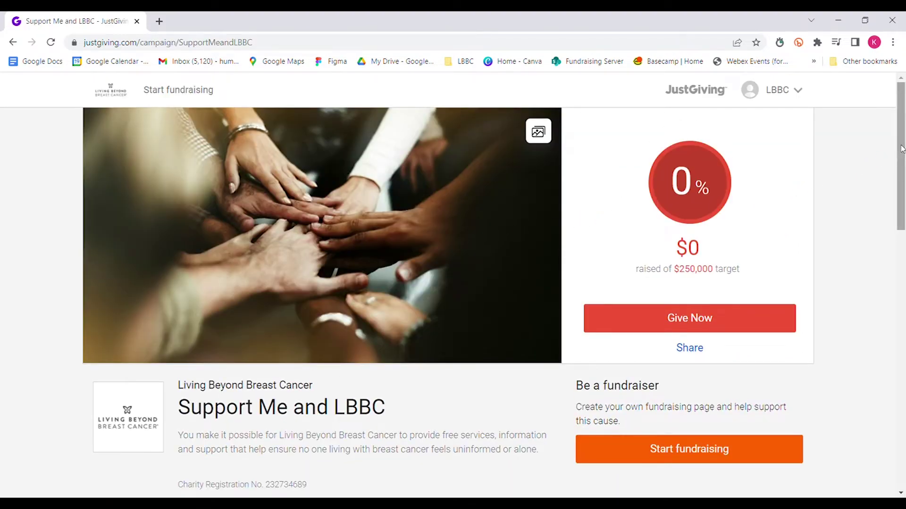
scroll(901, 149, "down", 1)
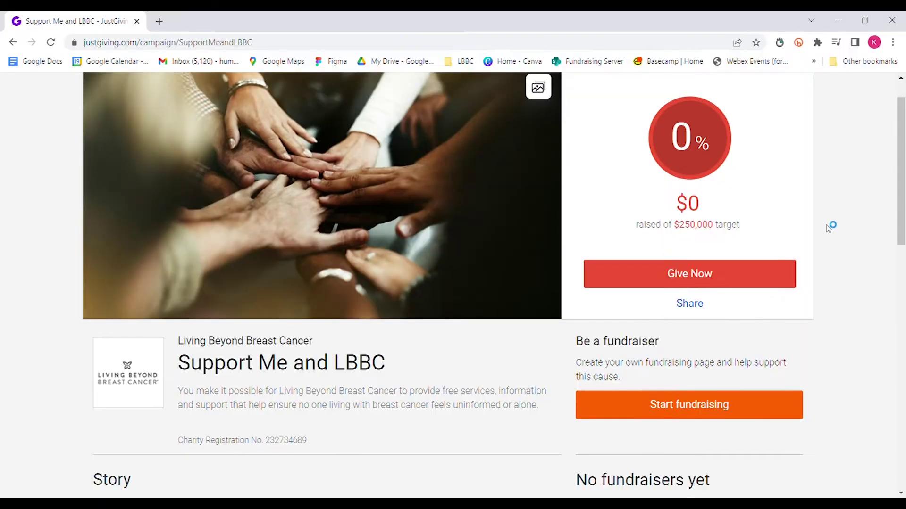
left_click(689, 407)
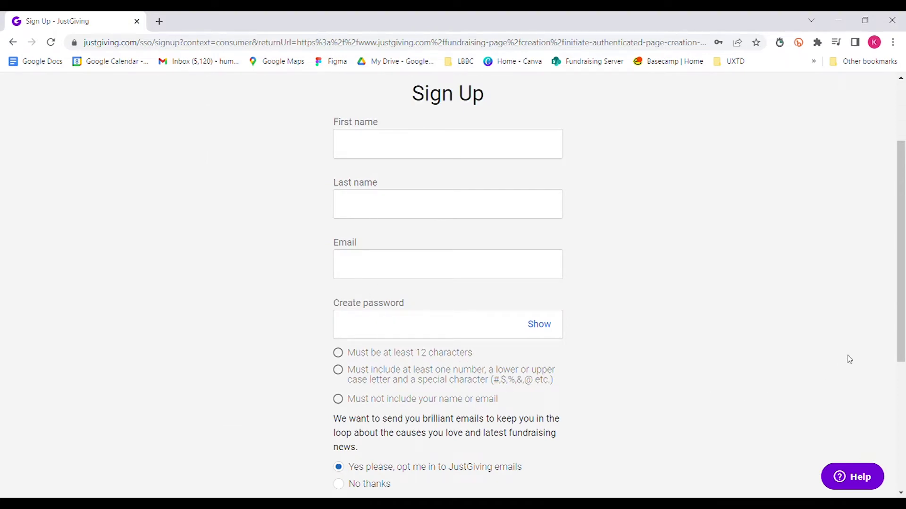
Step: Fill in the profile's street address and town, then submit the profile
left_click_drag(901, 314, 902, 404)
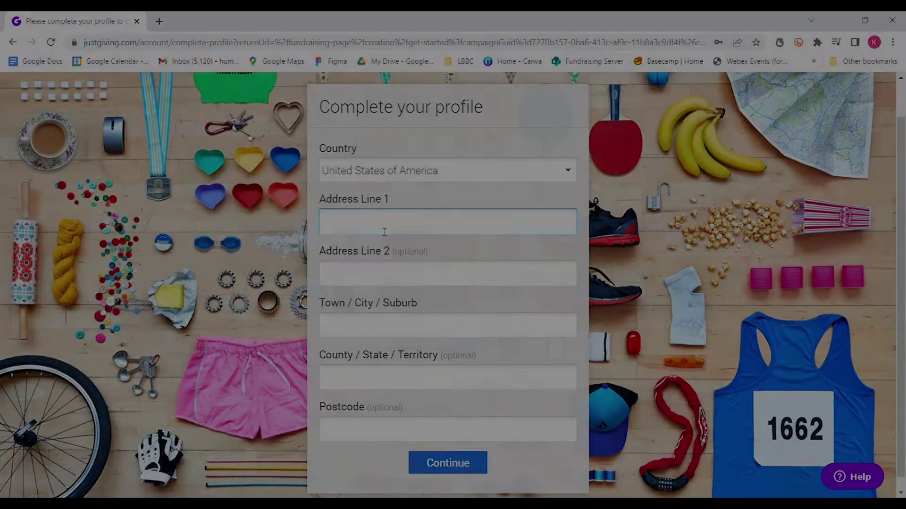
type("4")
type("ment")
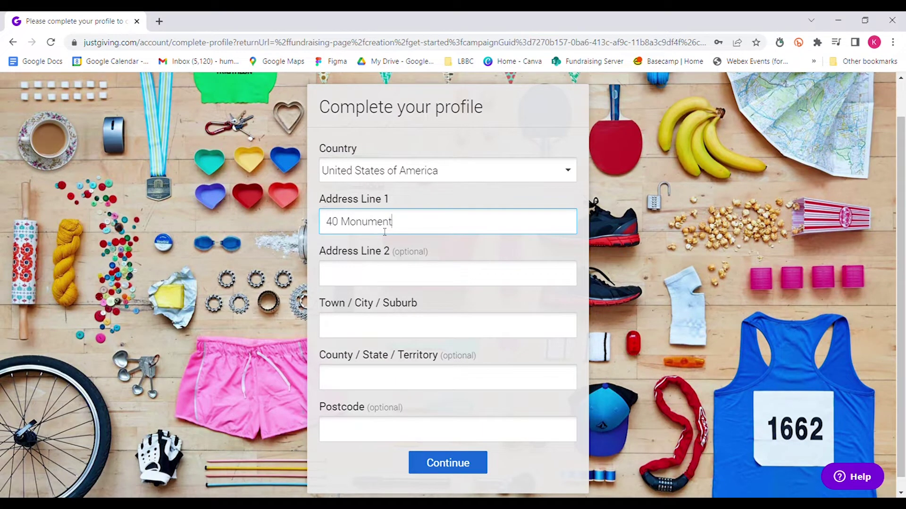
type("d")
key("Tab")
key("Tab")
type("B")
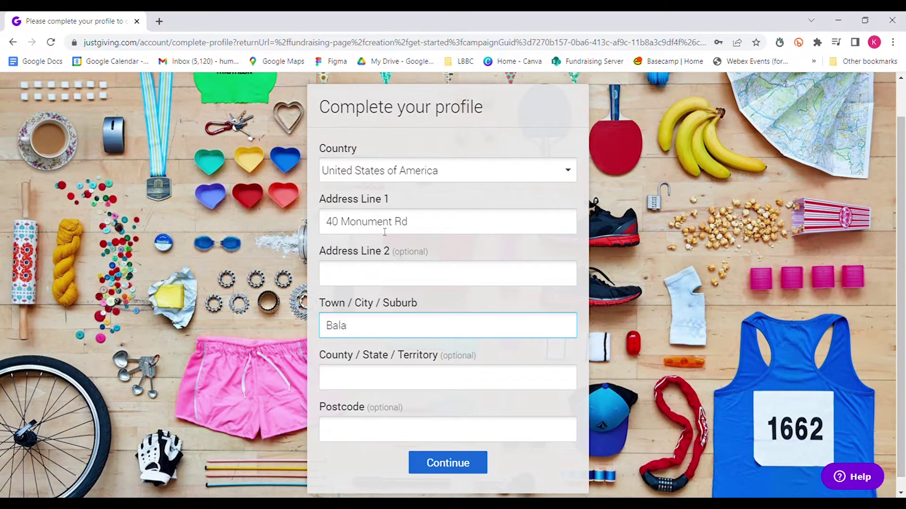
type("d")
key("Tab")
key("Tab")
left_click(459, 465)
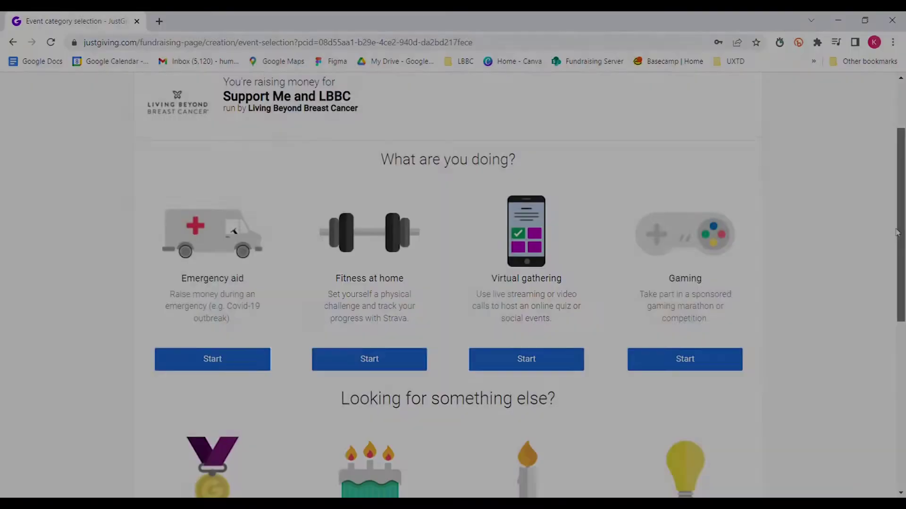
Step: Scroll down the event categories and start a 'Doing your own thing' event
scroll(893, 243, "down", 1)
scroll(893, 243, "down", 1)
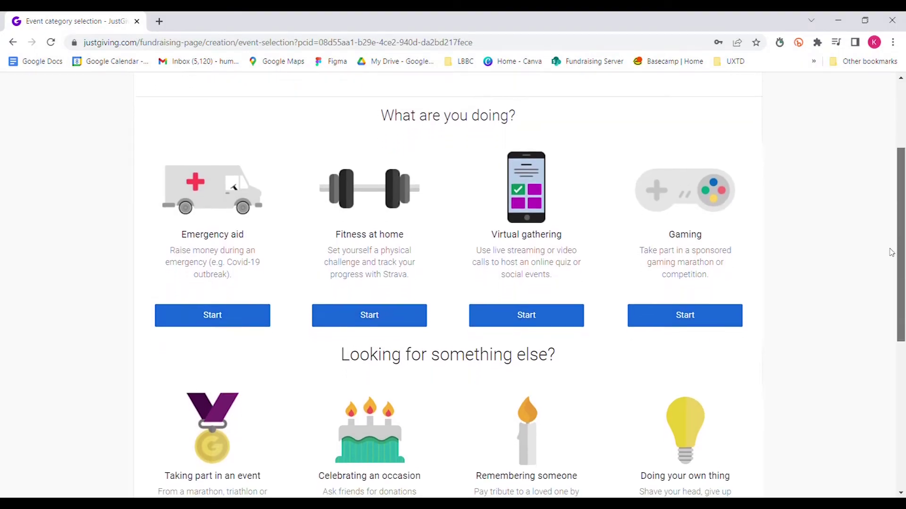
scroll(892, 250, "down", 1)
scroll(890, 257, "down", 1)
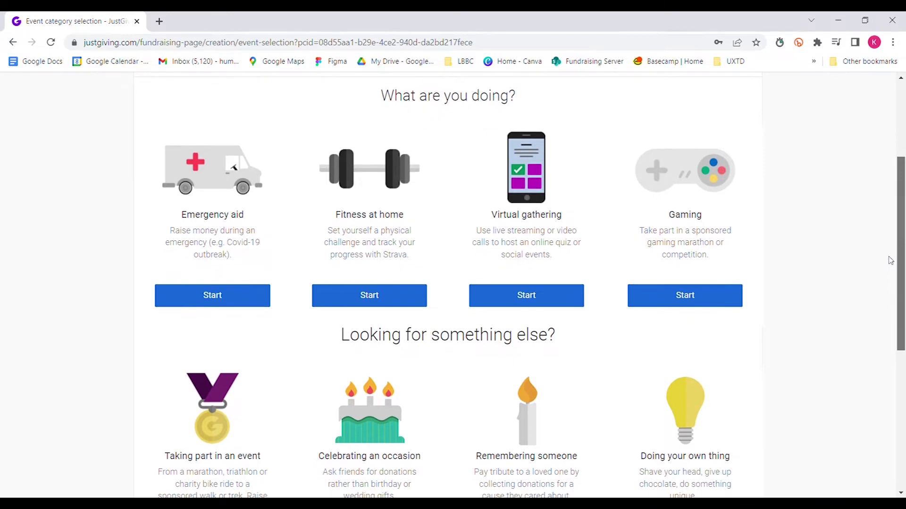
scroll(890, 262, "down", 1)
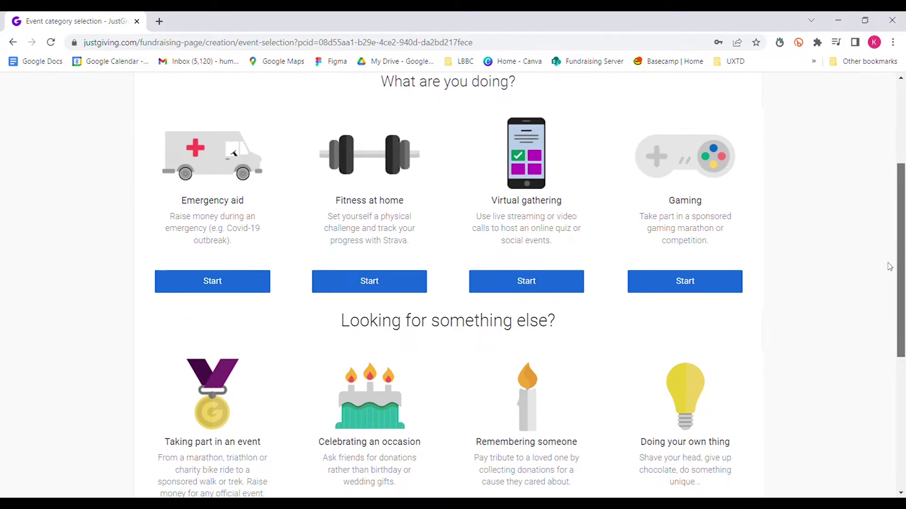
scroll(889, 267, "down", 2)
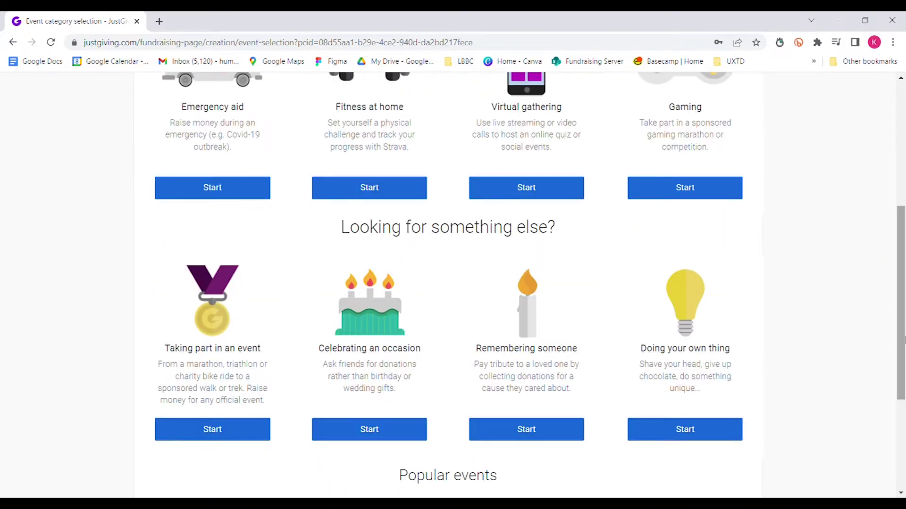
left_click(698, 436)
type("Run f")
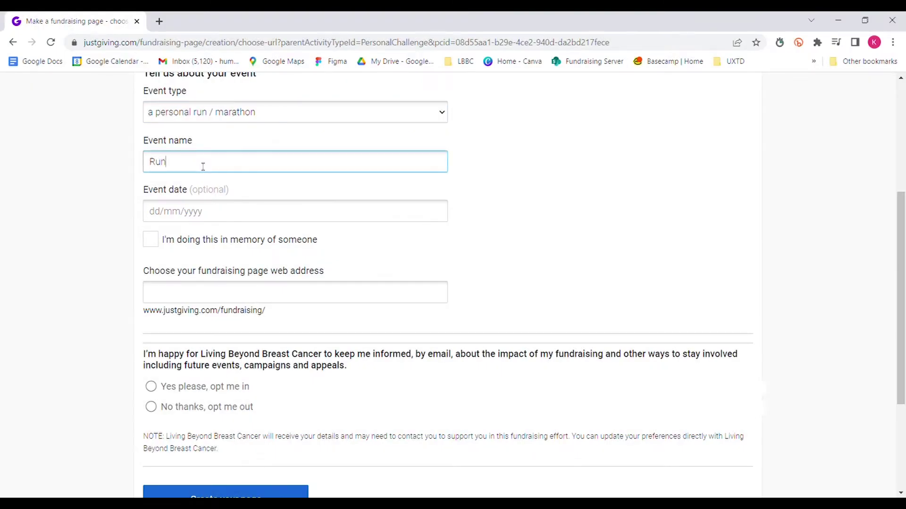
Step: Name the event 'Run for LBBC' with web address RunningforLBBC, opt into LBBC updates, and create the page
type("or LBBC")
left_click(154, 298)
type("Ru")
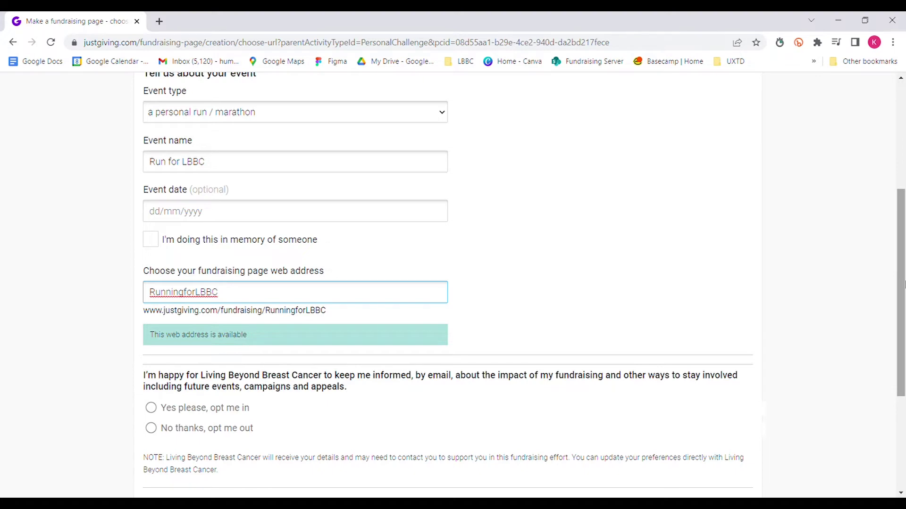
left_click_drag(903, 284, 900, 324)
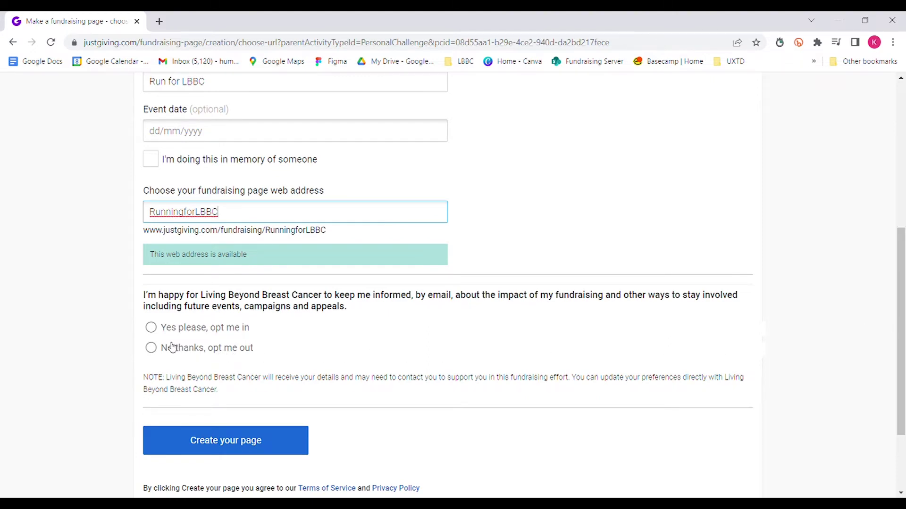
left_click(151, 327)
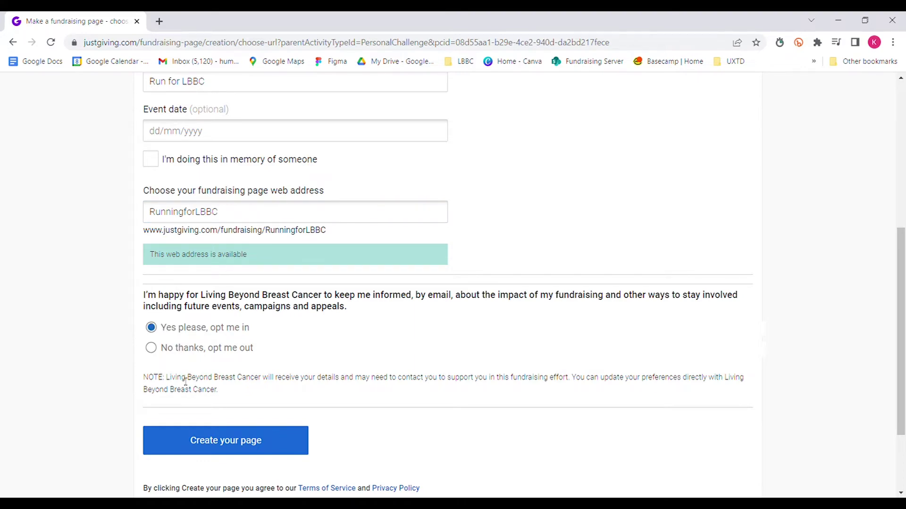
left_click(208, 436)
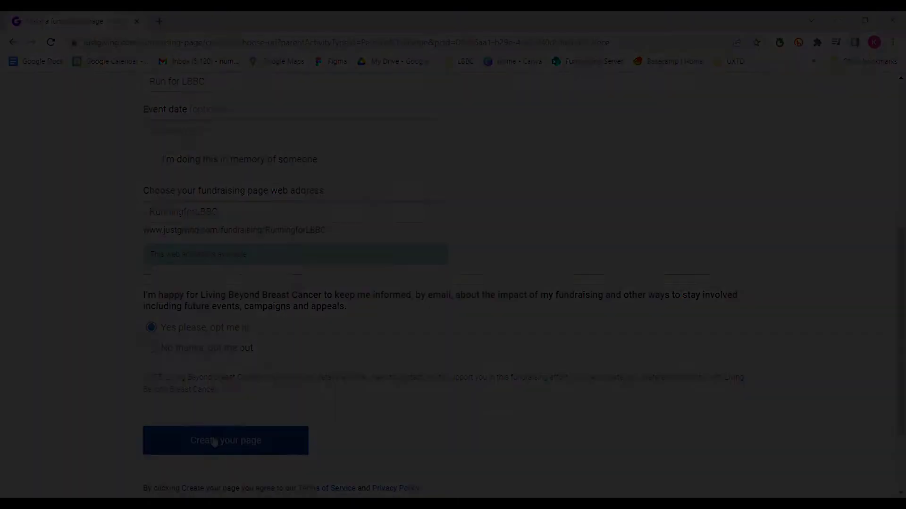
Step: Retitle the page 'Run for LBBC' and set its target to $1,000
scroll(897, 155, "down", 1)
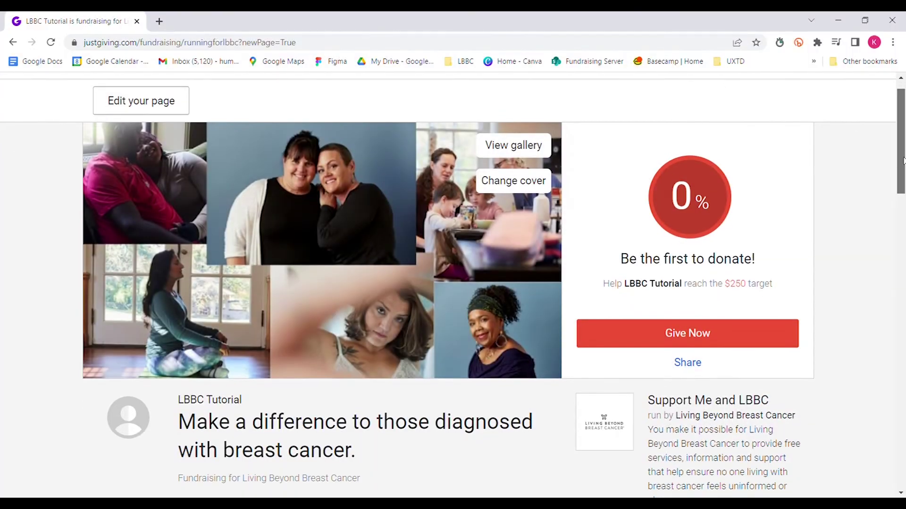
scroll(896, 154, "up", 1)
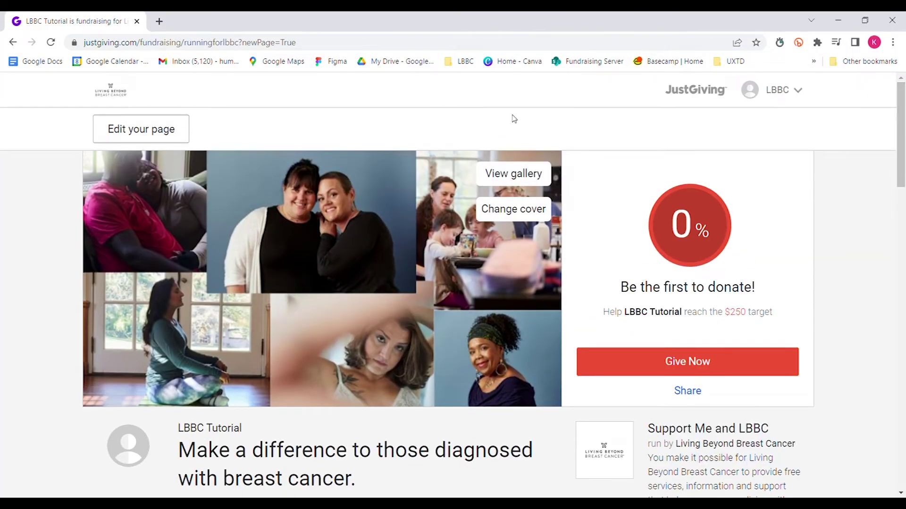
left_click(147, 137)
triple_click(225, 244)
type("Ru")
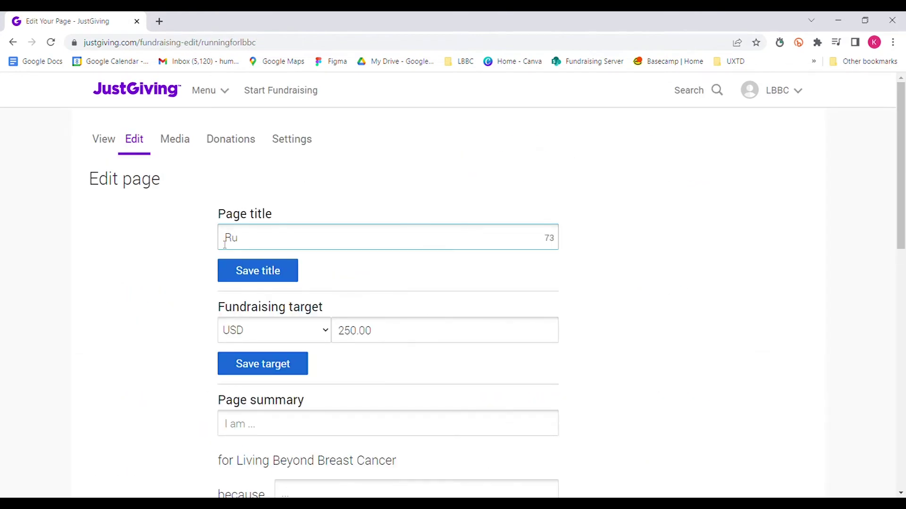
type("n for LBBC")
left_click_drag(396, 336, 327, 333)
type("1000")
left_click(277, 355)
Step: Save the summary 'I am running every day' and reason 'I want to support people with breast cancer'
scroll(511, 318, "down", 3)
left_click(477, 316)
type("I am running every day")
left_click(436, 375)
type("I want to support people with br")
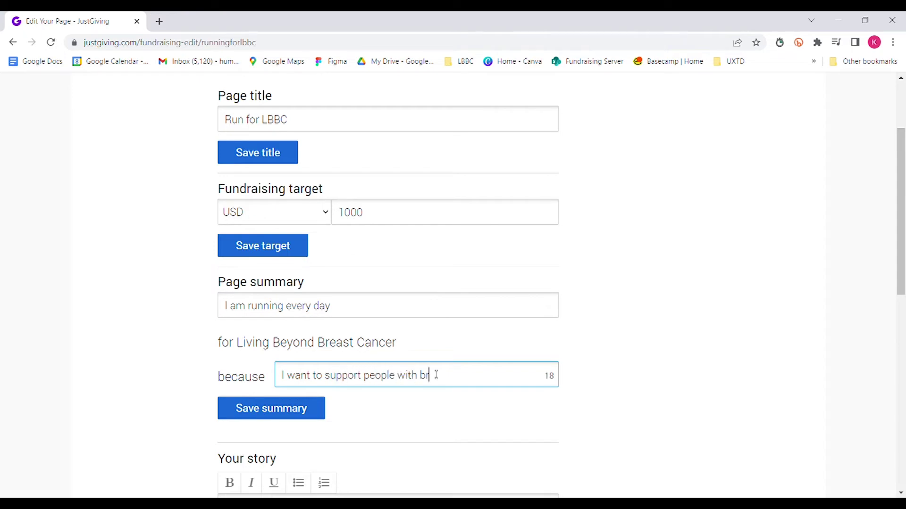
type("east cancer")
left_click(282, 408)
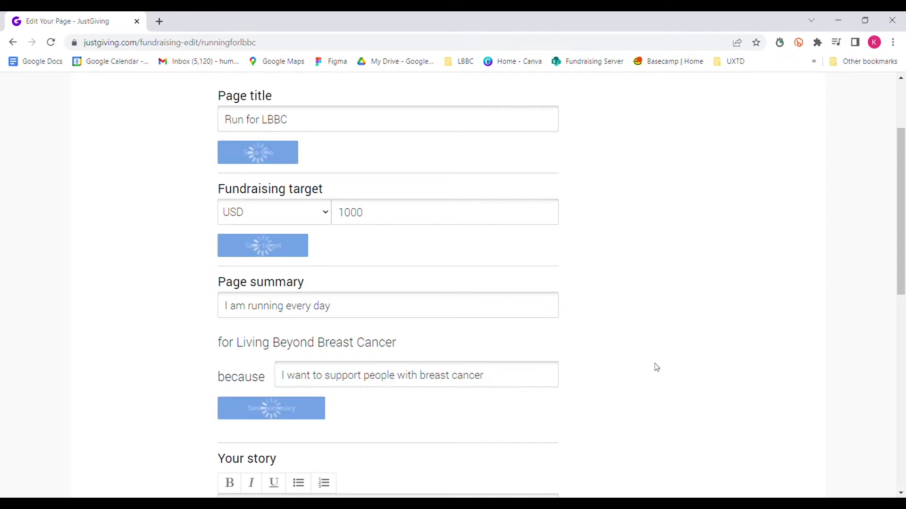
Step: Paste the prepared story into the story field and save it
scroll(654, 367, "down", 2)
scroll(655, 367, "down", 3)
left_click(226, 271)
type("My name is Kathryn and I am going to be running 1 mile every day in support of Living Beyond Breast Cancer. Follow my journey on this JustGiving page and please donate to help me reach my goal of $1,000!")
scroll(312, 353, "down", 2)
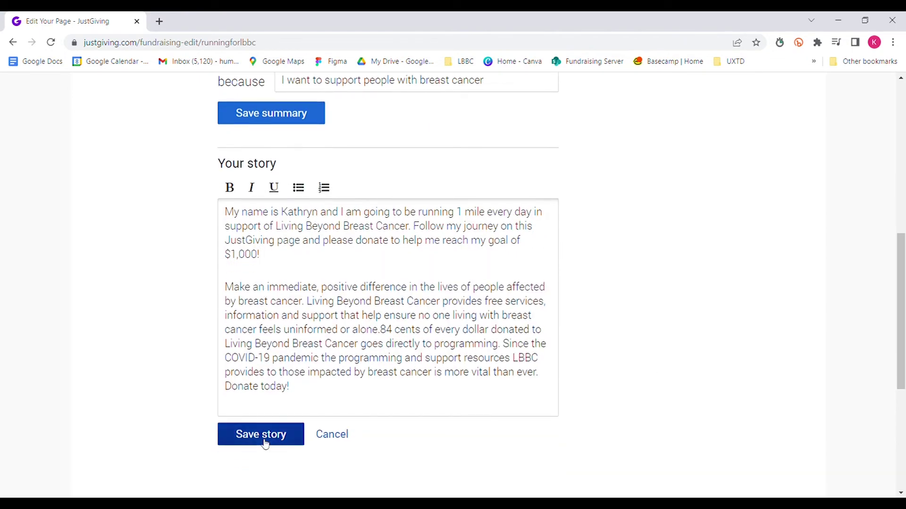
left_click(263, 437)
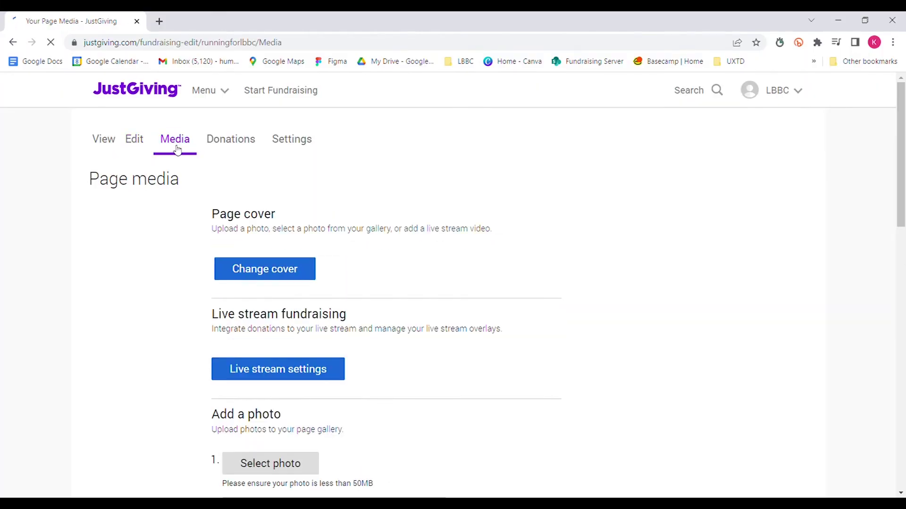
Step: Replace the collage cover with the woman's portrait
scroll(307, 368, "down", 1)
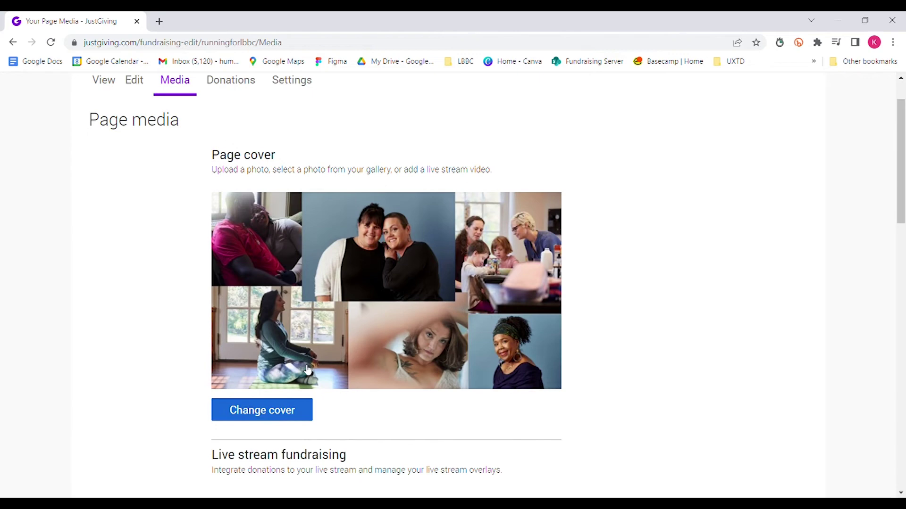
left_click(277, 416)
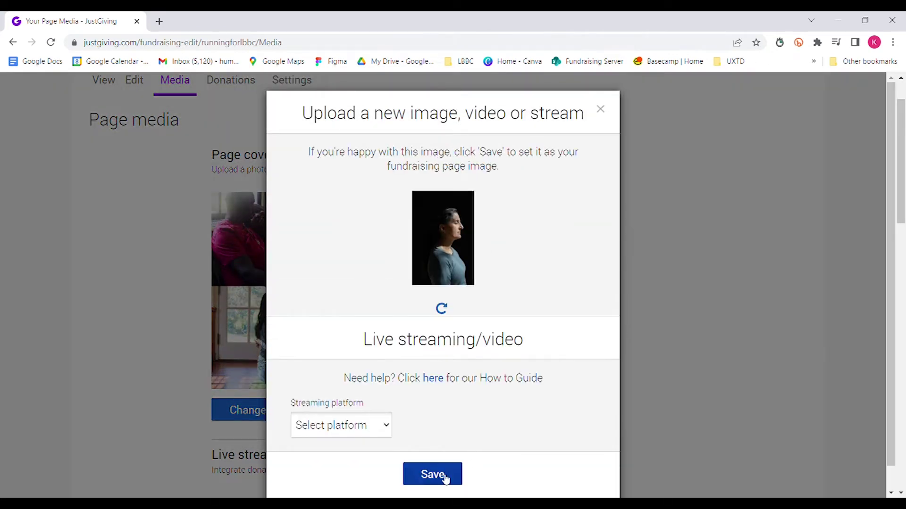
left_click(439, 474)
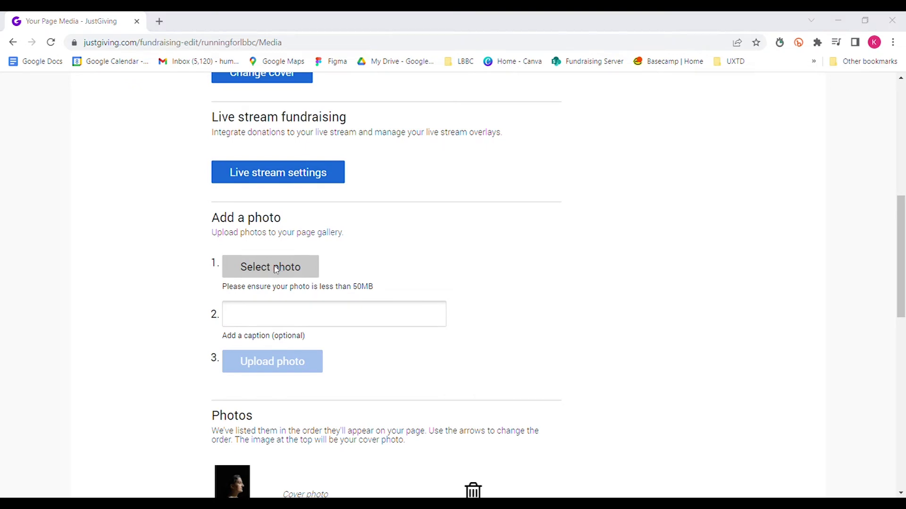
Step: Choose a gallery photo captioned 'last year's Run for LBBC fundraiser'
left_click(306, 325)
type("Pictures from")
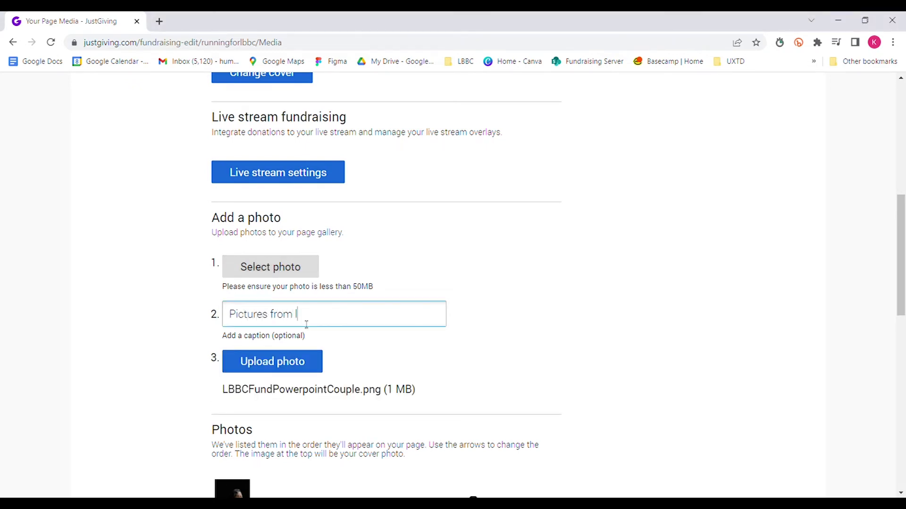
type("last year's Run for LBBC fund")
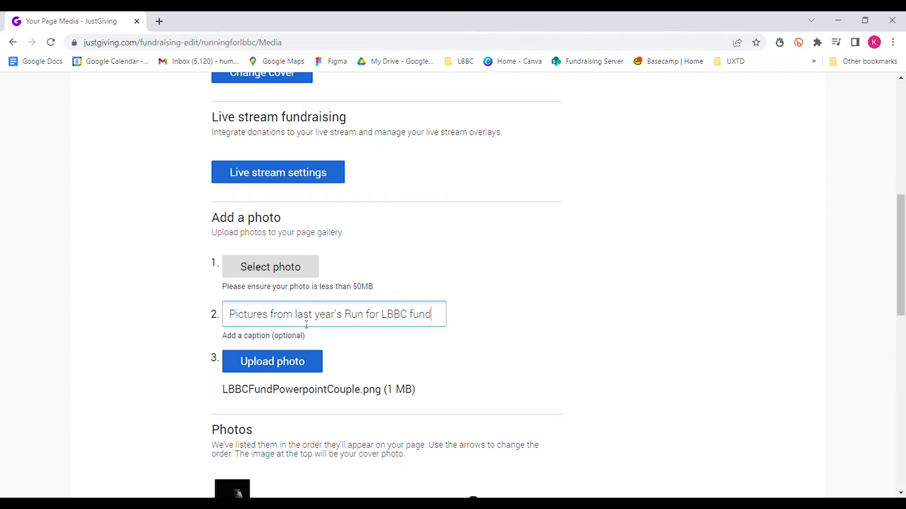
type("raiser")
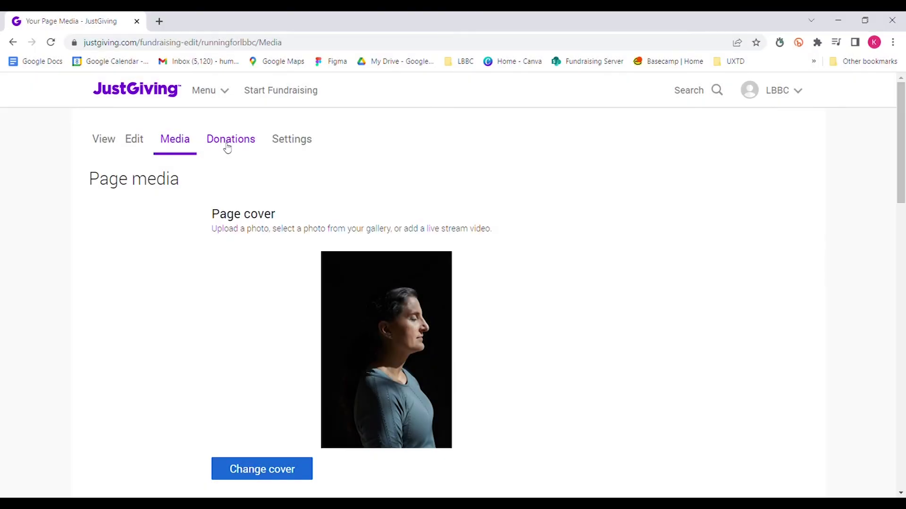
left_click(234, 146)
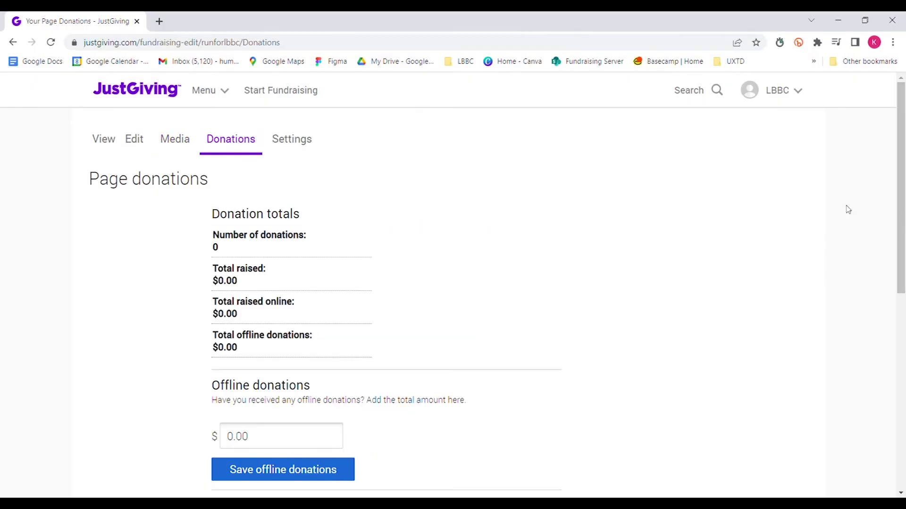
Step: Review the zero donation totals and save the offline donations amount
left_click_drag(902, 194, 902, 221)
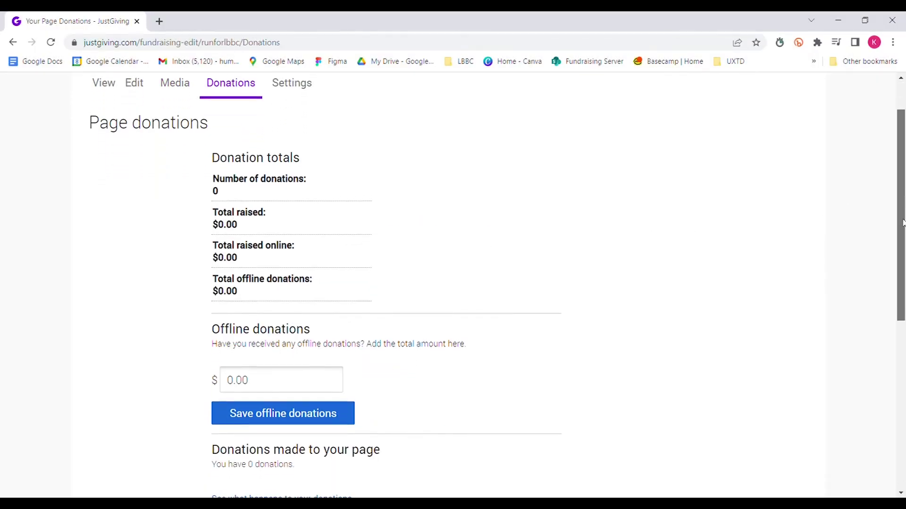
left_click_drag(902, 221, 887, 290)
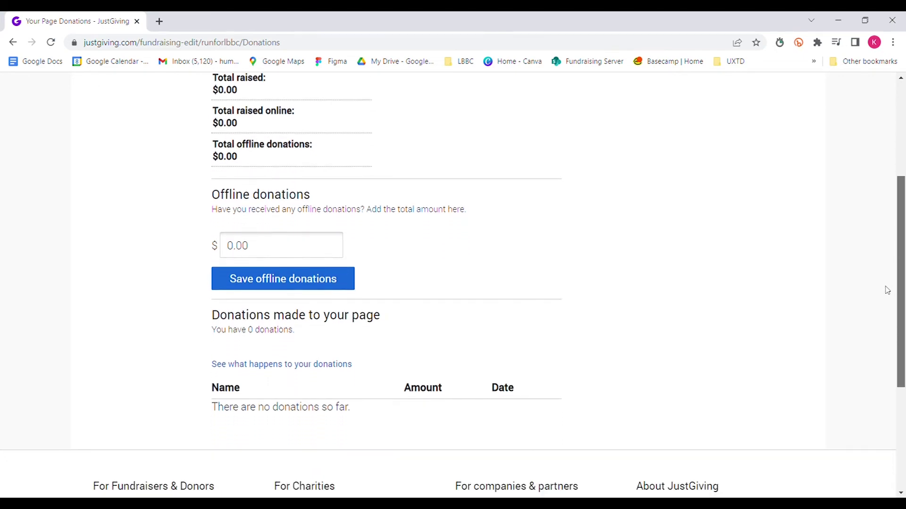
left_click(231, 240)
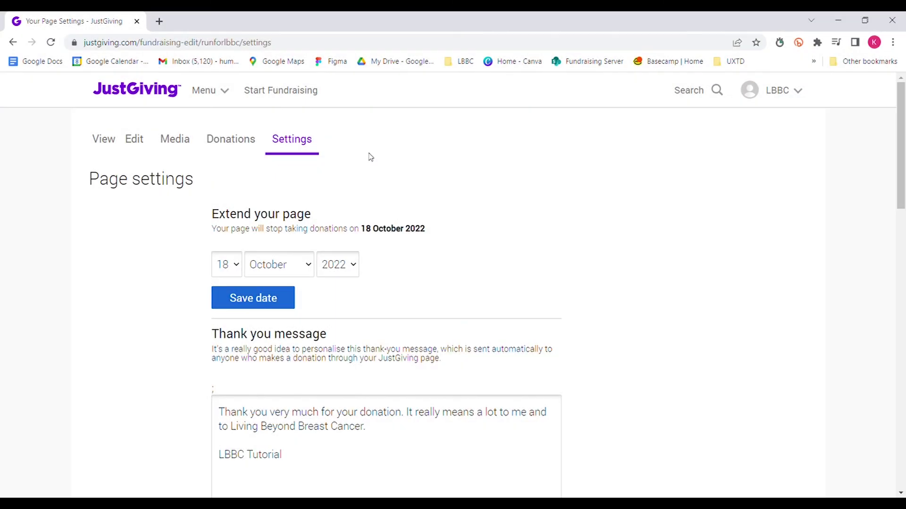
Step: Change the thank-you message sign-off name to 'Kathryn'
left_click(241, 269)
left_click_drag(901, 147, 901, 197)
left_click_drag(282, 288, 194, 278)
type("Kathry")
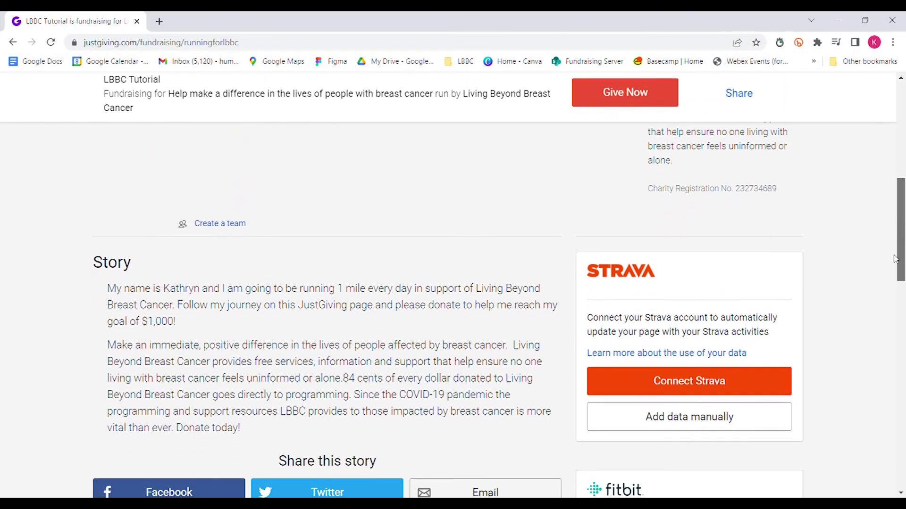
Step: Scroll through the published Run for LBBC page
scroll(896, 269, "down", 1)
left_click_drag(904, 263, 904, 291)
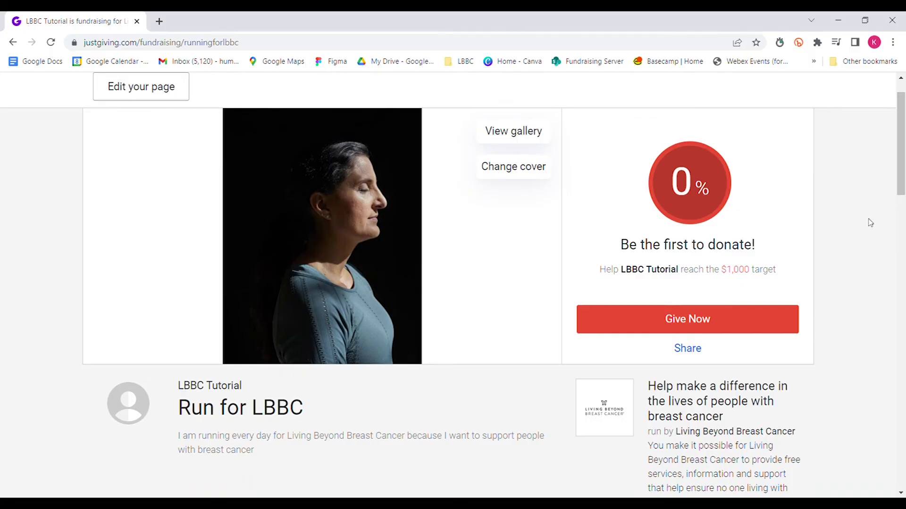